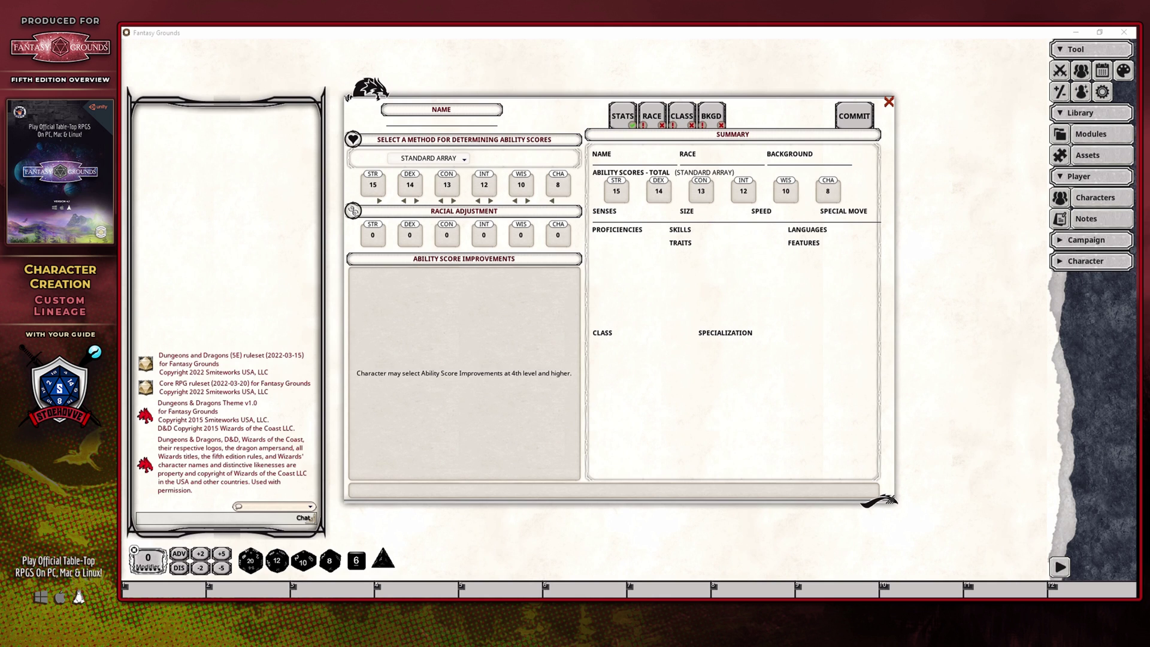
- Open Tasha's Cauldron of Everything's reference manual at Chapter 1's Customizing your Origin page
{"action": "left_click", "coordinate": [1097, 135]}
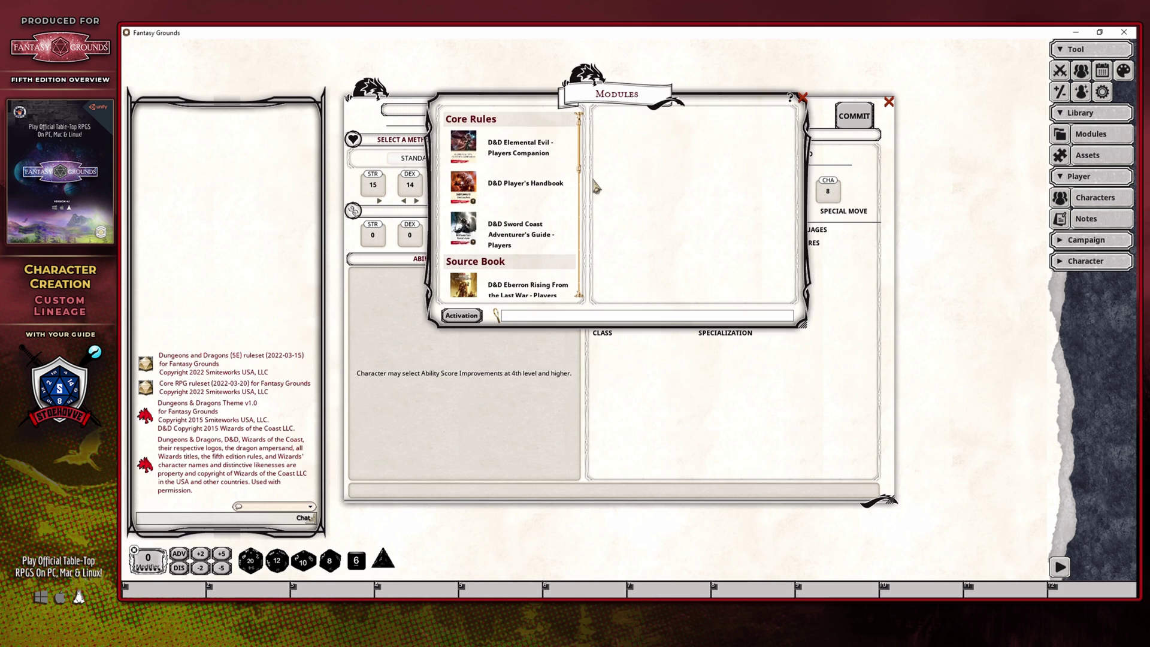
{"action": "scroll", "coordinate": [530, 173], "scroll_direction": "down", "scroll_amount": 10}
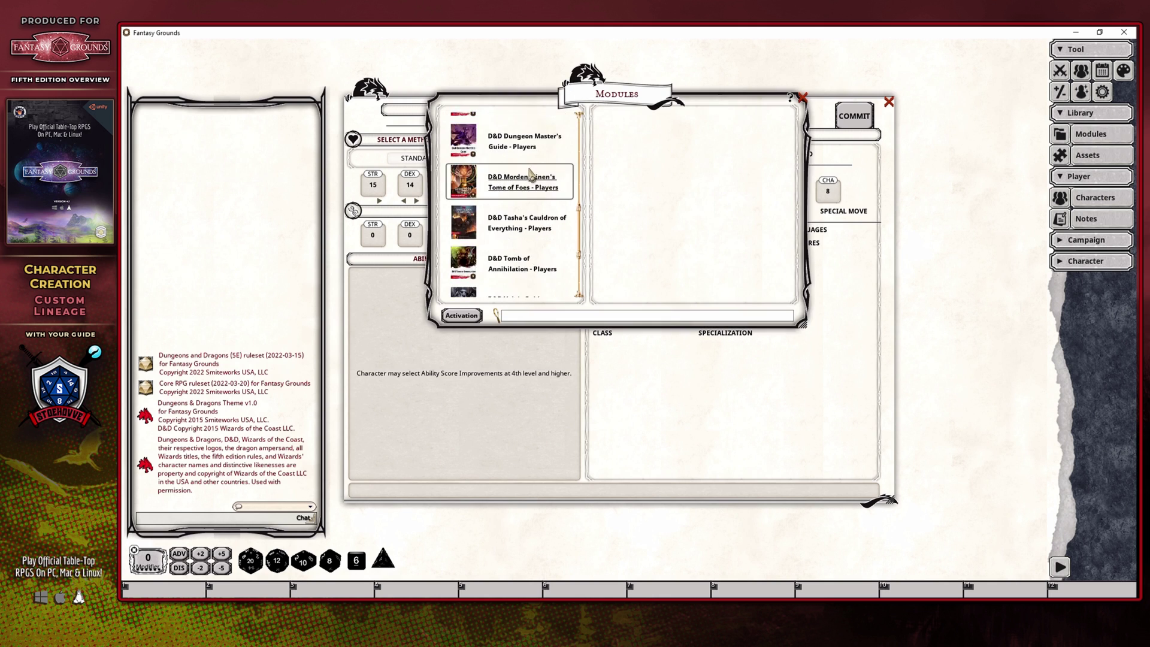
{"action": "left_click", "coordinate": [515, 230]}
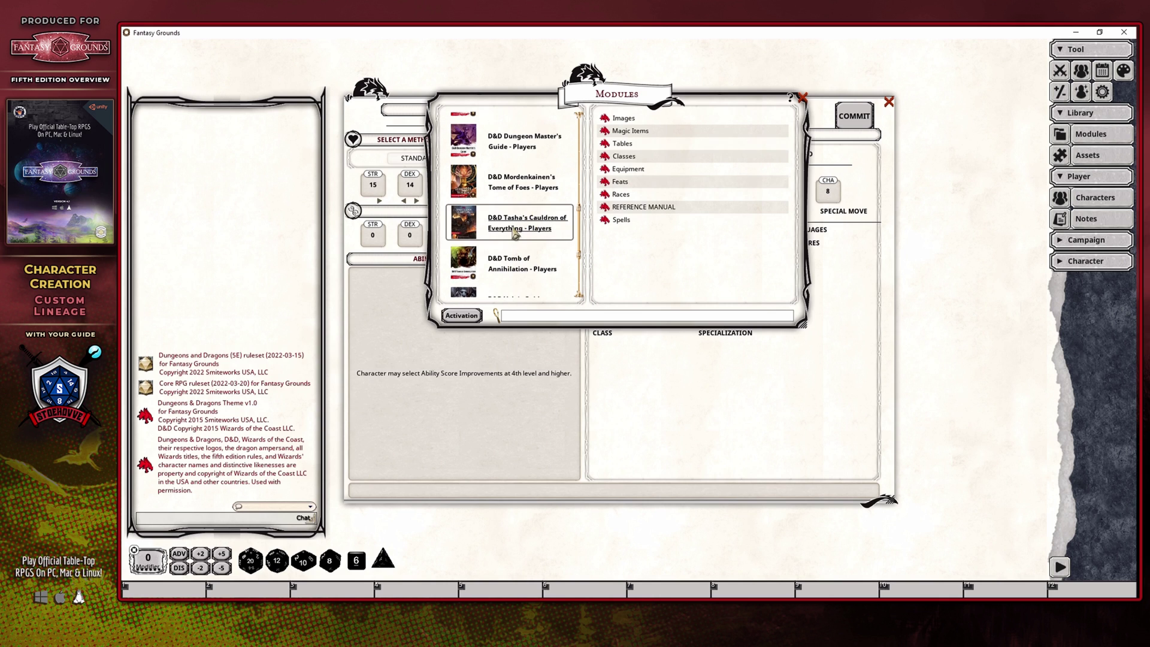
{"action": "left_click", "coordinate": [647, 208]}
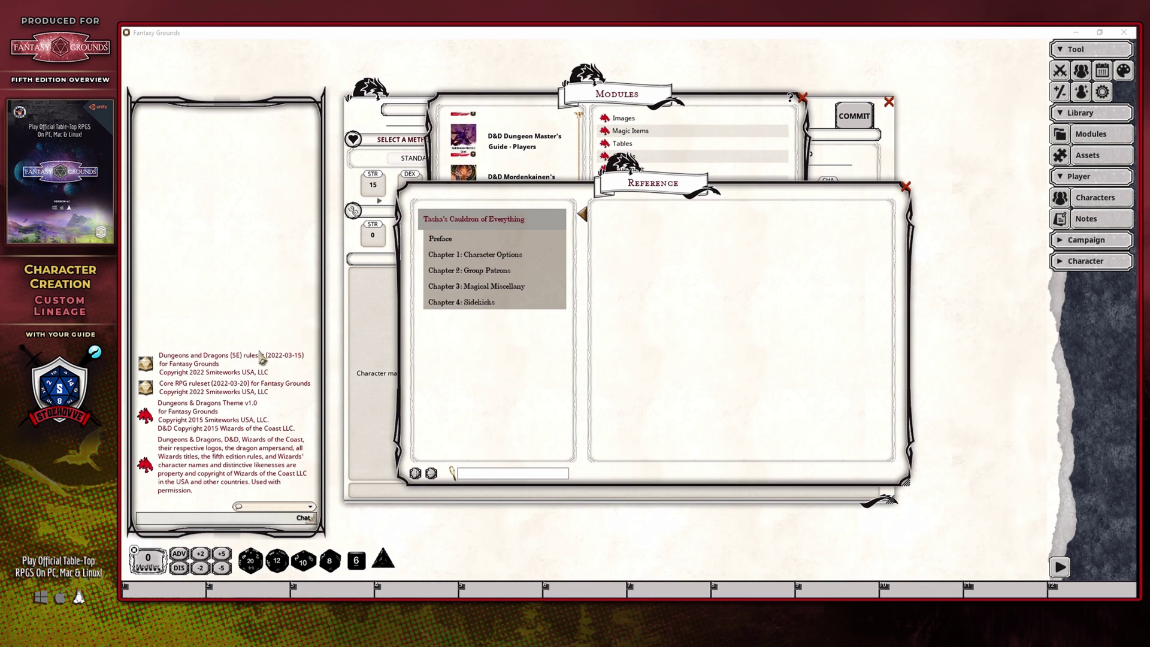
{"action": "left_click", "coordinate": [491, 255]}
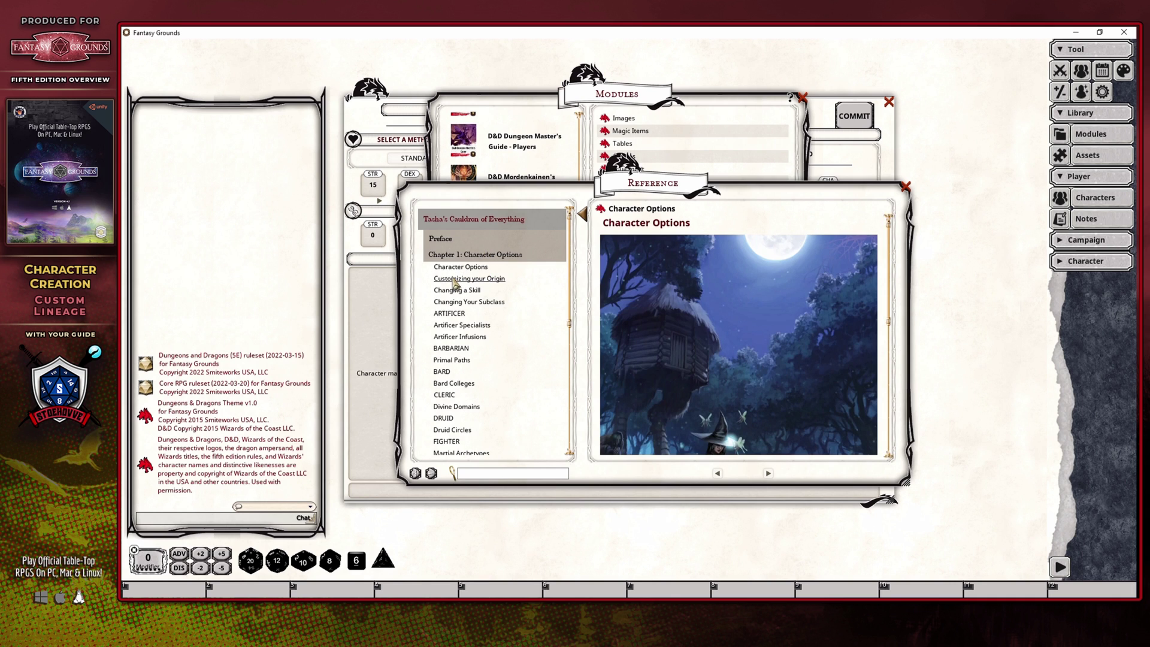
{"action": "left_click", "coordinate": [453, 279]}
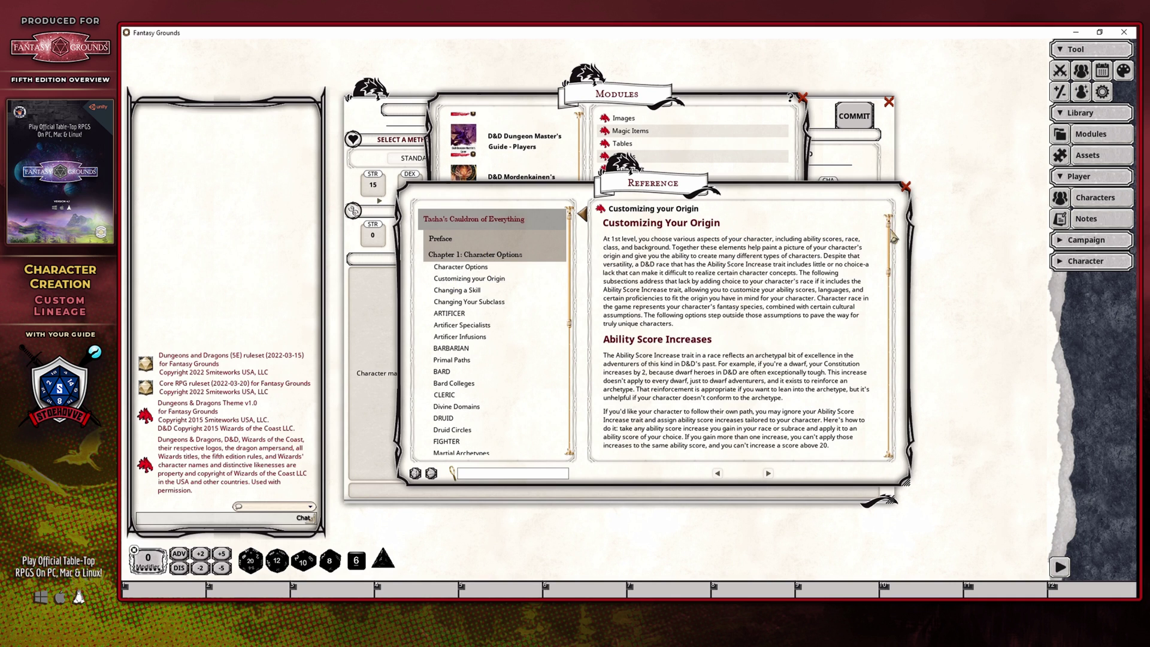
- Scroll the reference page down to the Custom Lineage rules
{"action": "left_click_drag", "start_coordinate": [890, 235], "coordinate": [878, 404]}
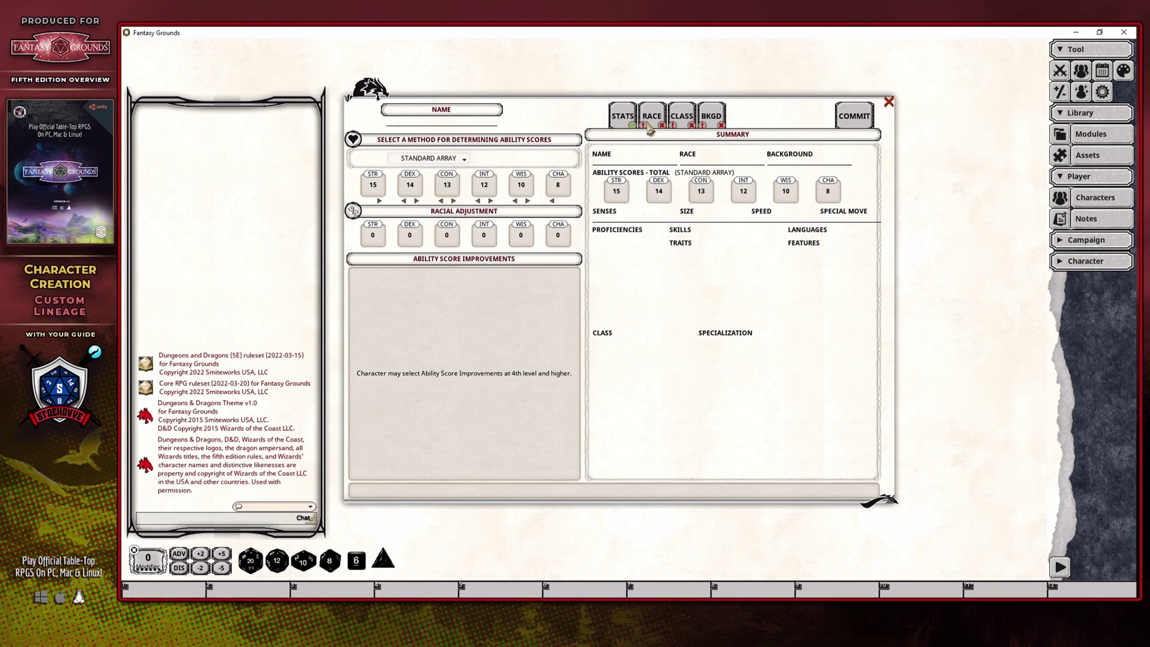
- Show the race choices and view the Custom Lineage race description
{"action": "left_click", "coordinate": [651, 116]}
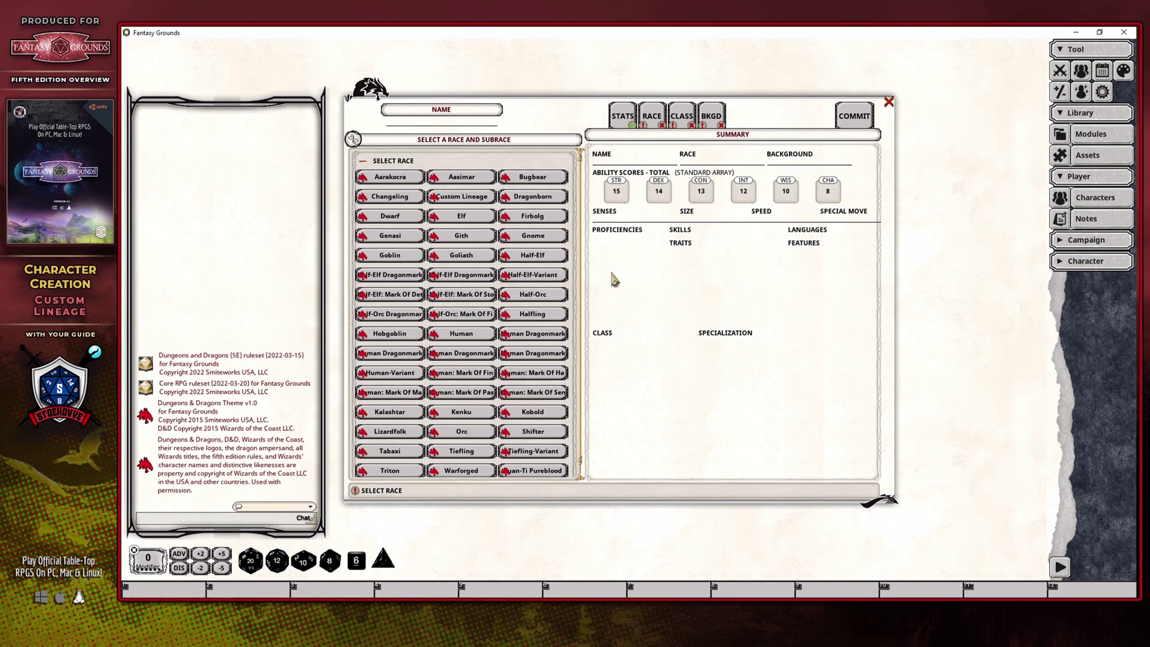
{"action": "left_click", "coordinate": [435, 200]}
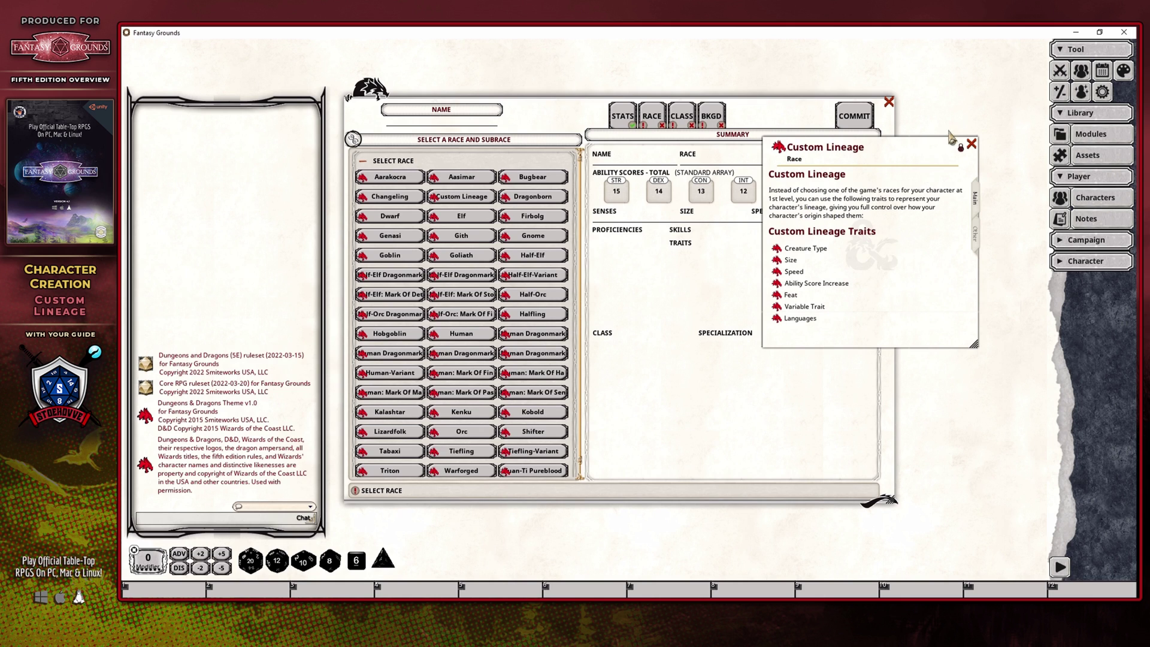
- Close the Custom Lineage description and select Custom Lineage as the race
{"action": "left_click", "coordinate": [971, 145]}
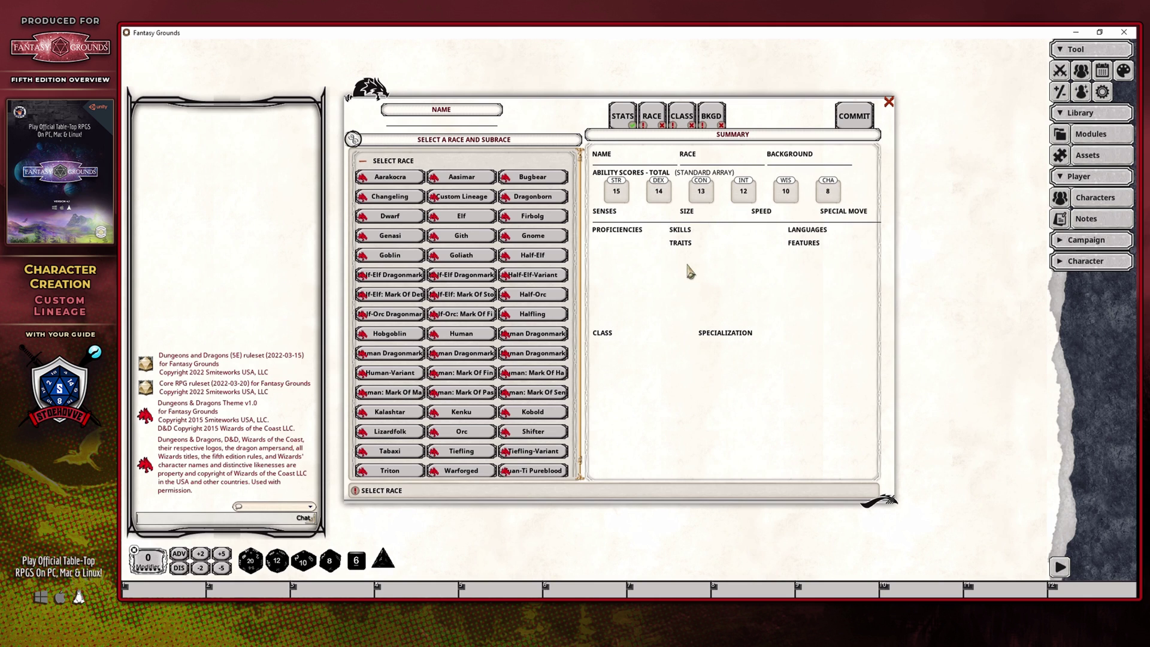
{"action": "left_click", "coordinate": [466, 201]}
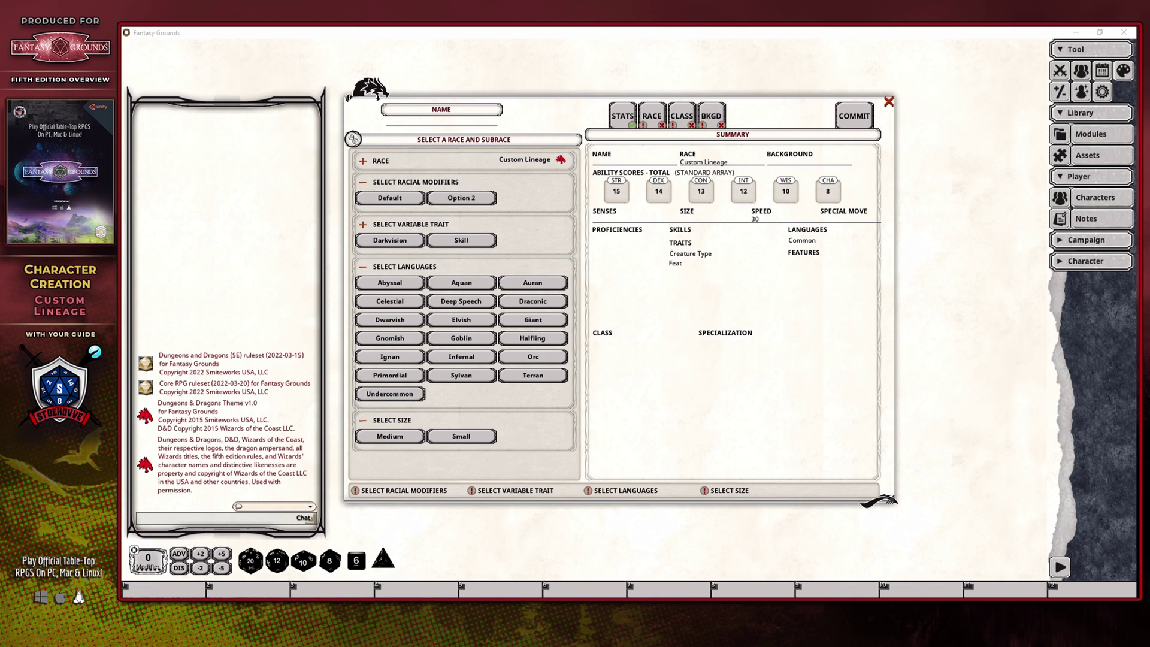
- Use the default racial modifiers, putting the +2 bonus into Strength
{"action": "left_click", "coordinate": [388, 204]}
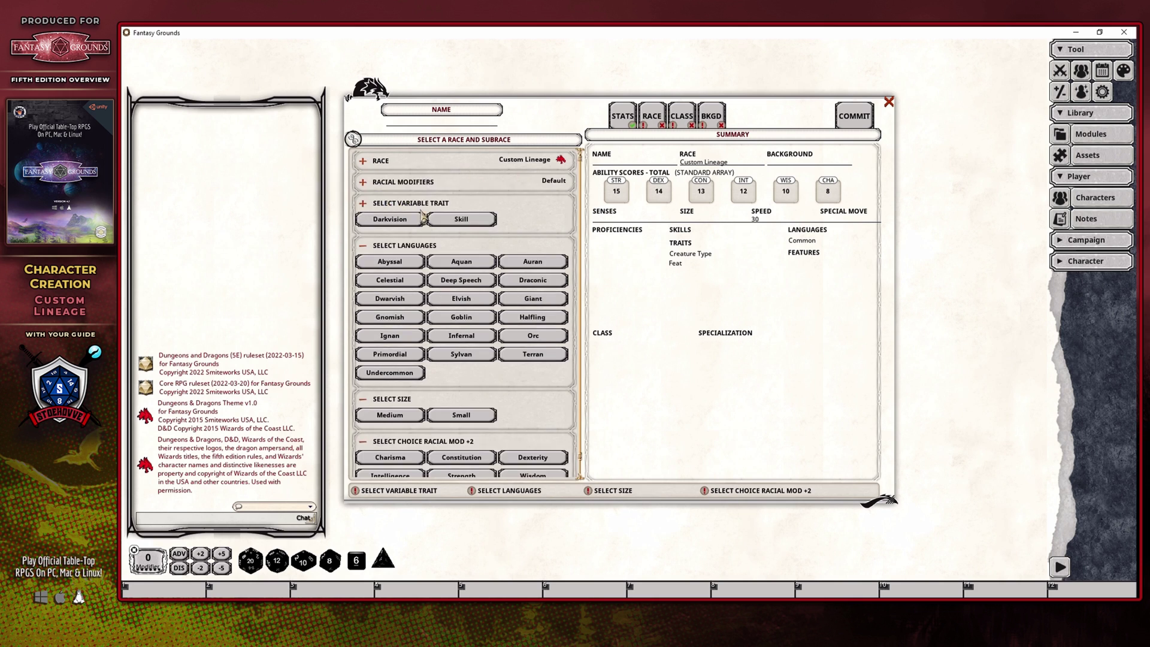
{"action": "scroll", "coordinate": [508, 279], "scroll_direction": "down", "scroll_amount": 1}
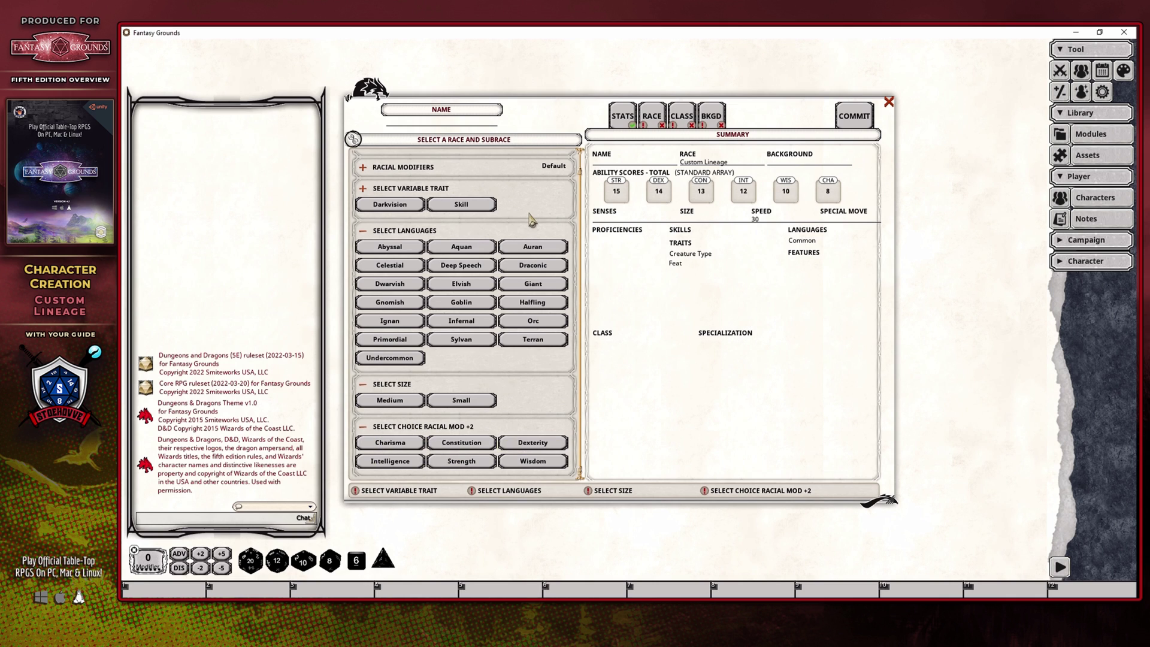
{"action": "left_click", "coordinate": [461, 462]}
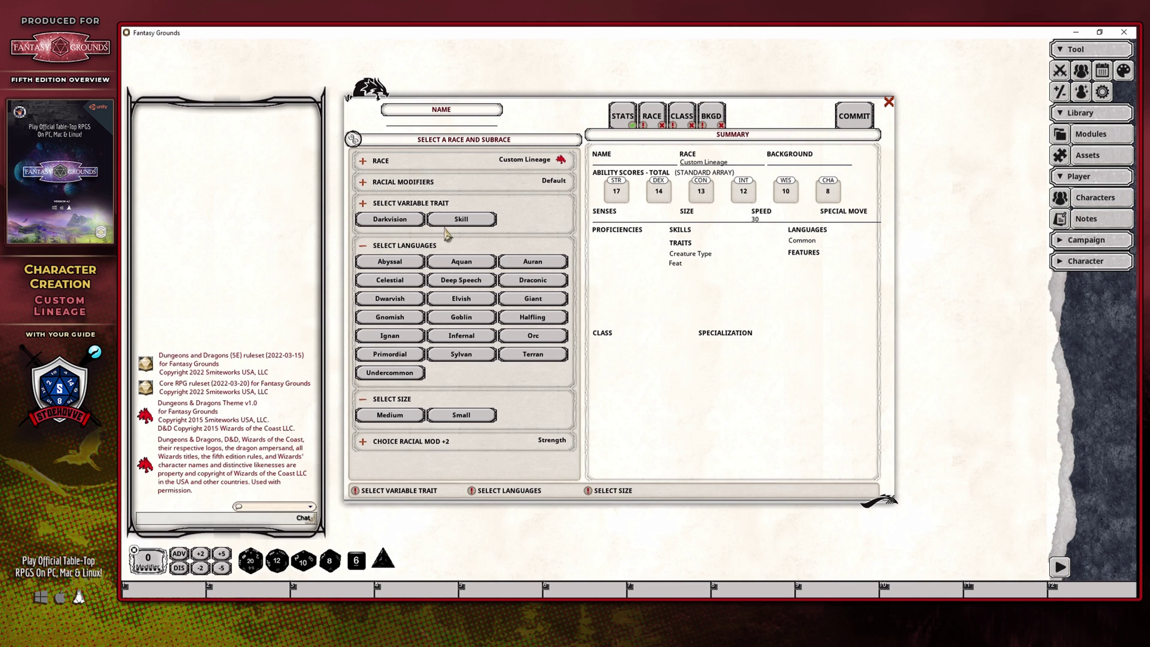
- Try Skill (Intimidation) as the variable trait, then settle on Darkvision
{"action": "left_click", "coordinate": [469, 220]}
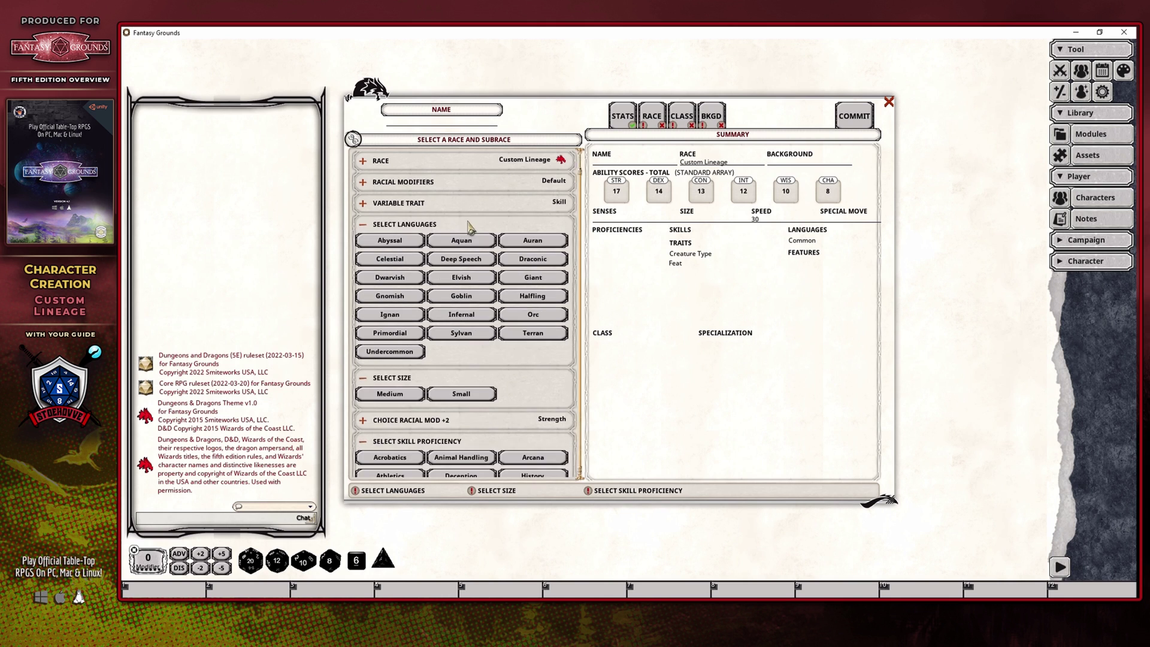
{"action": "scroll", "coordinate": [491, 360], "scroll_direction": "down", "scroll_amount": 3}
{"action": "scroll", "coordinate": [422, 377], "scroll_direction": "down", "scroll_amount": 1}
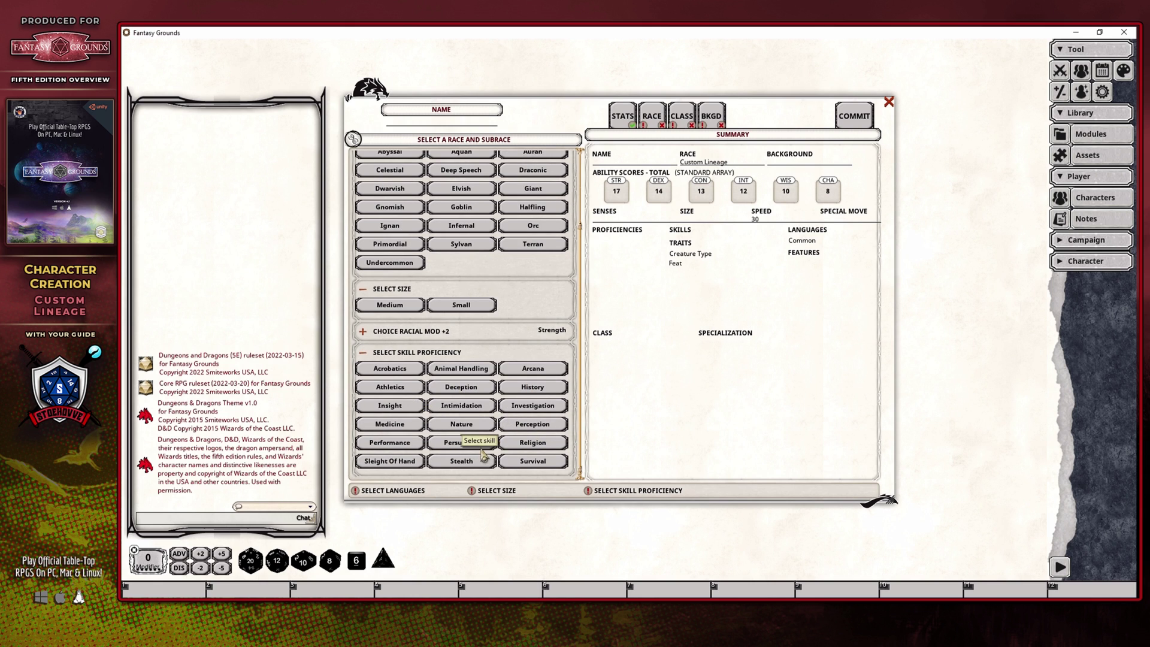
{"action": "scroll", "coordinate": [484, 454], "scroll_direction": "up", "scroll_amount": 3}
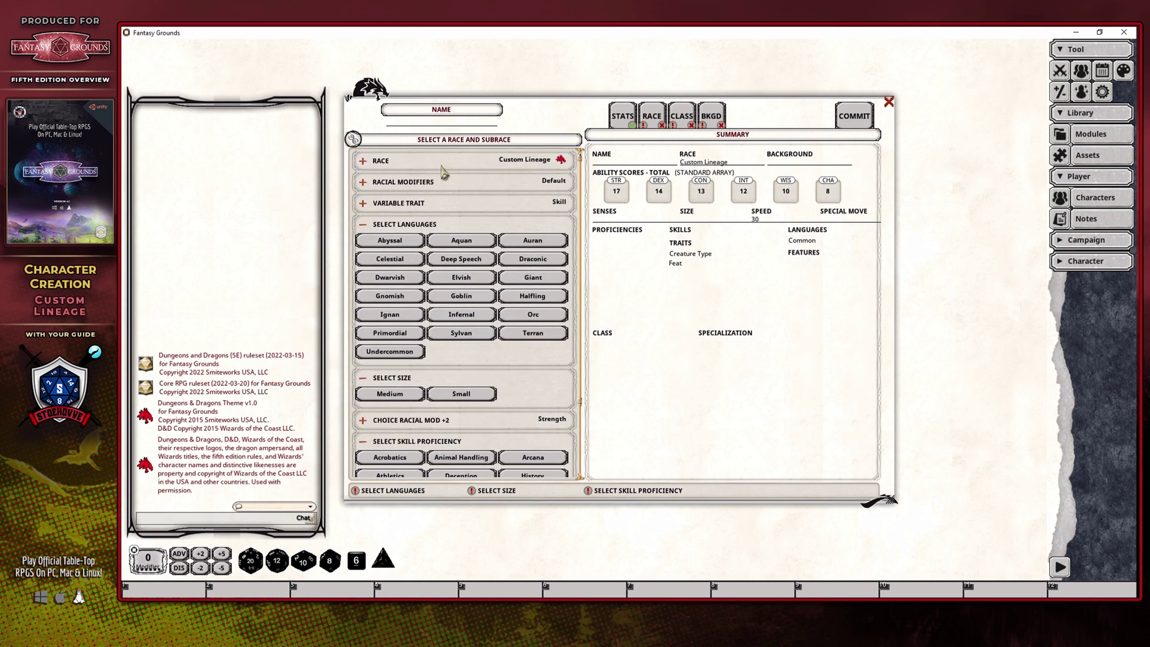
{"action": "left_click", "coordinate": [361, 204]}
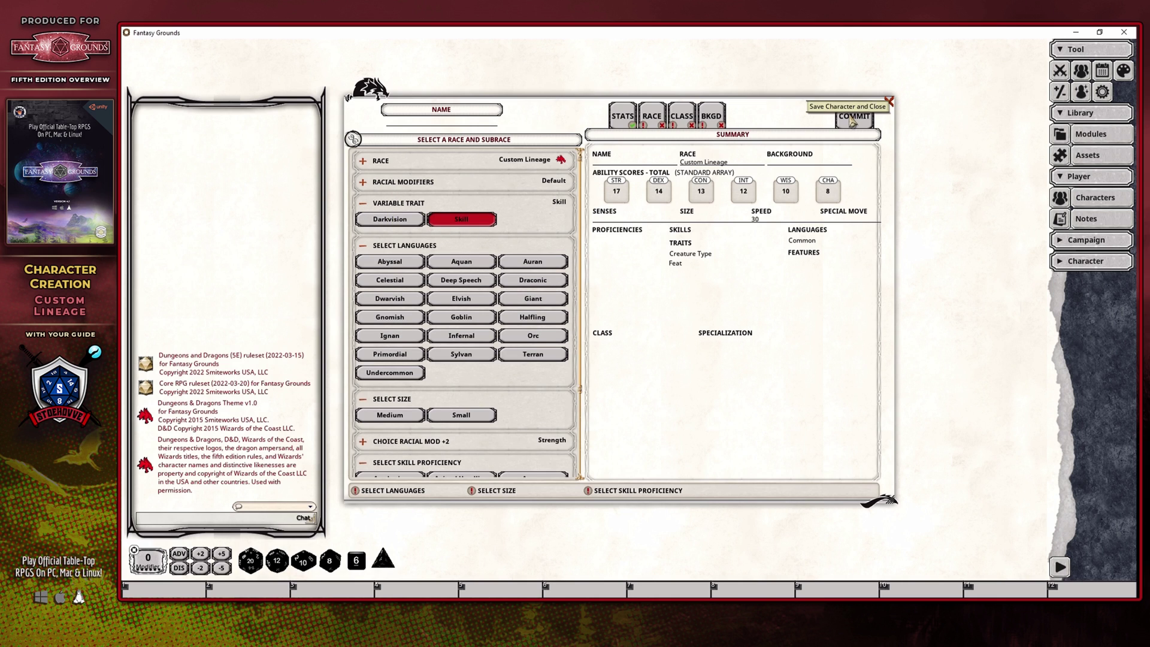
{"action": "left_click", "coordinate": [403, 222]}
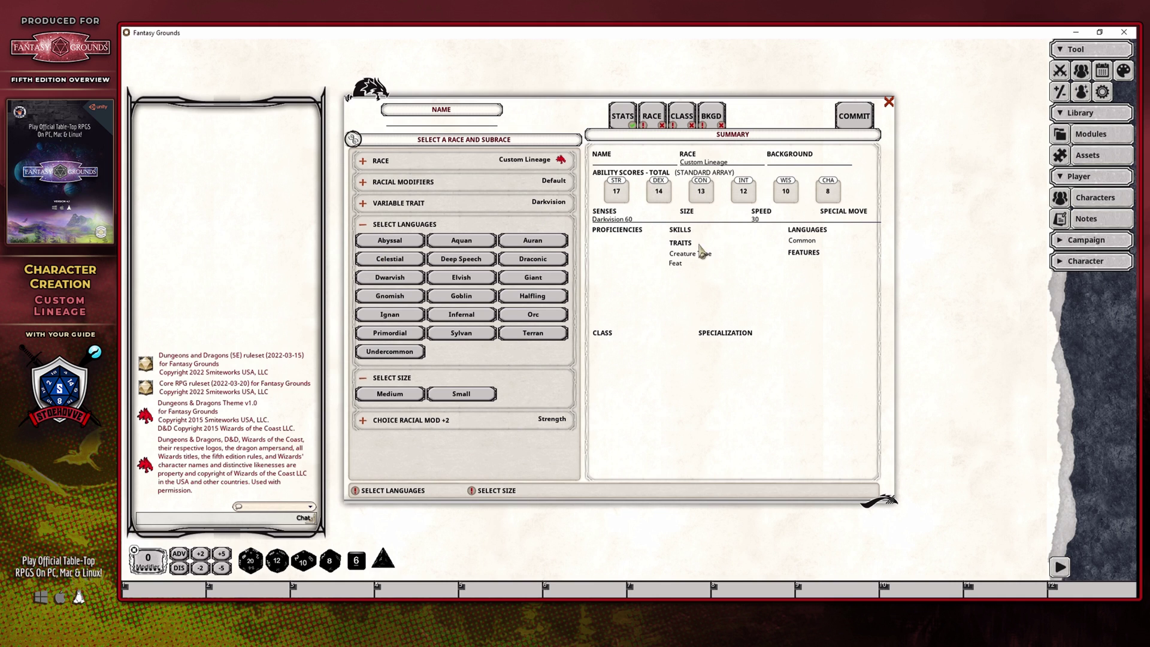
{"action": "left_click", "coordinate": [363, 204]}
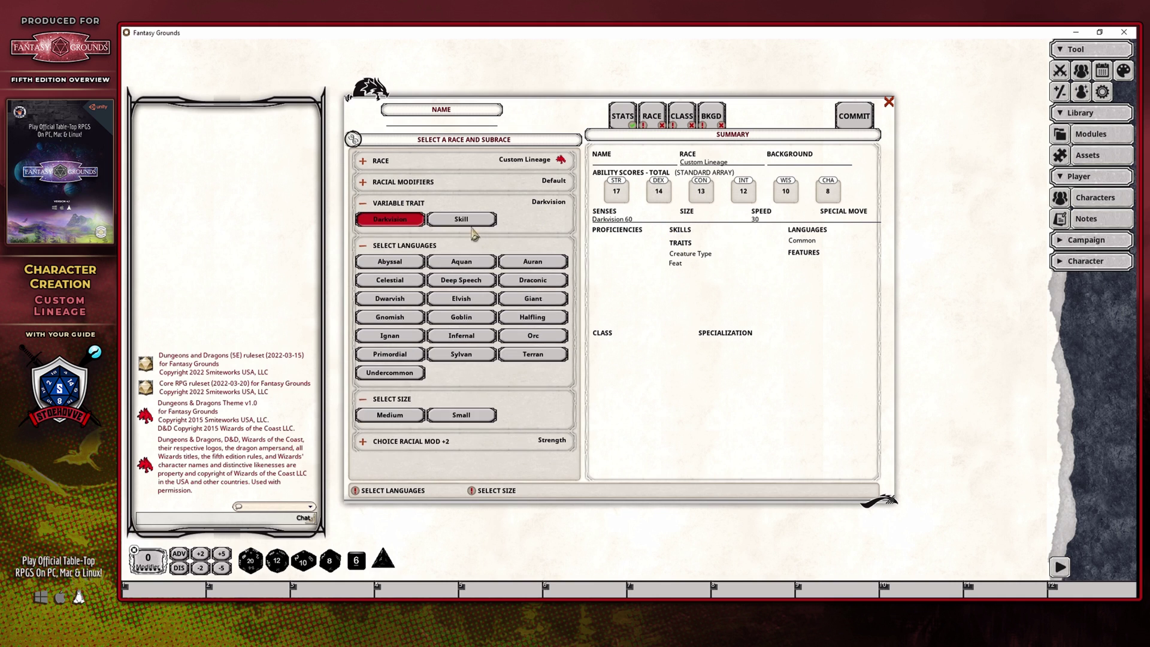
{"action": "left_click", "coordinate": [463, 219]}
{"action": "scroll", "coordinate": [449, 470], "scroll_direction": "down", "scroll_amount": 2}
{"action": "left_click", "coordinate": [452, 448]}
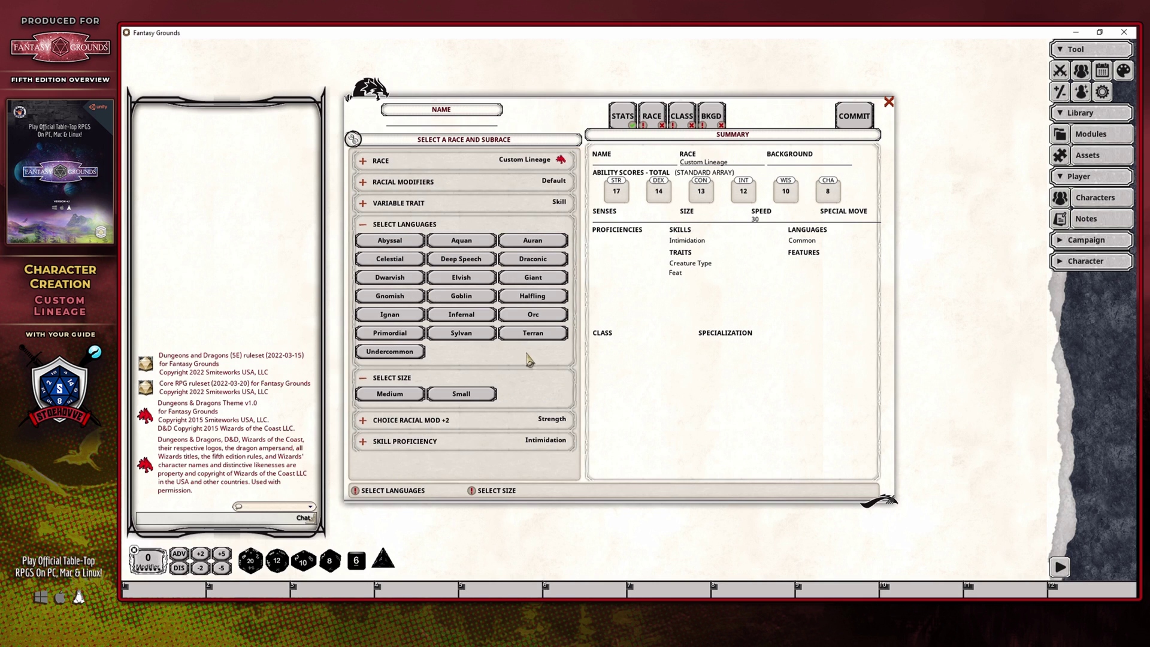
{"action": "left_click", "coordinate": [366, 205]}
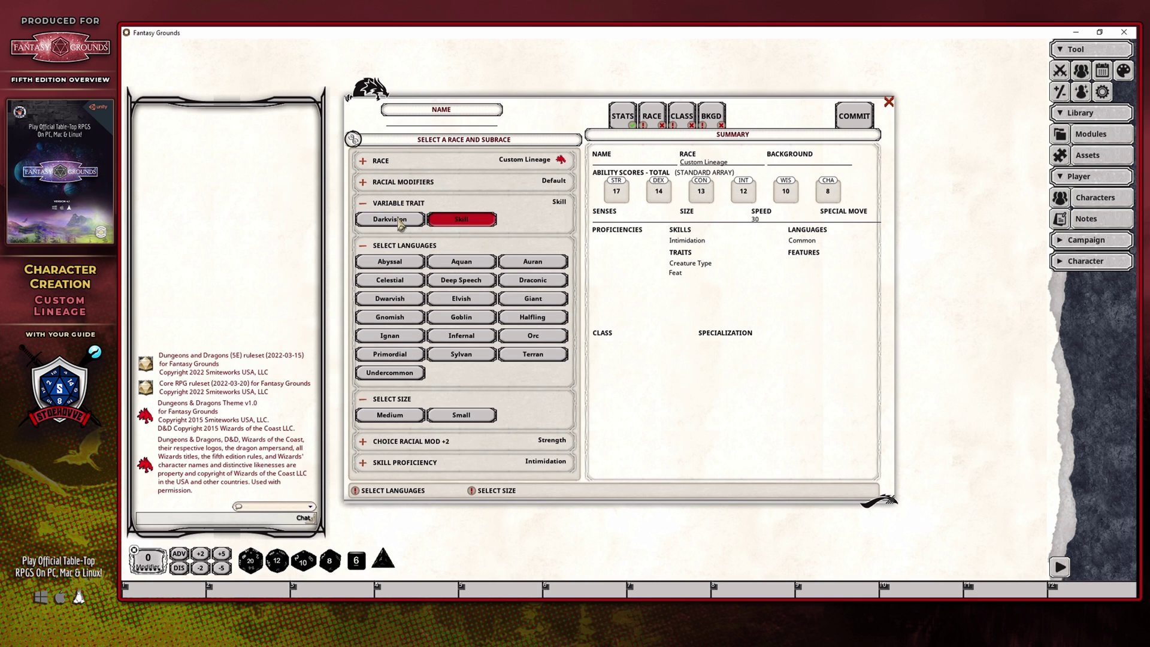
{"action": "left_click", "coordinate": [400, 220]}
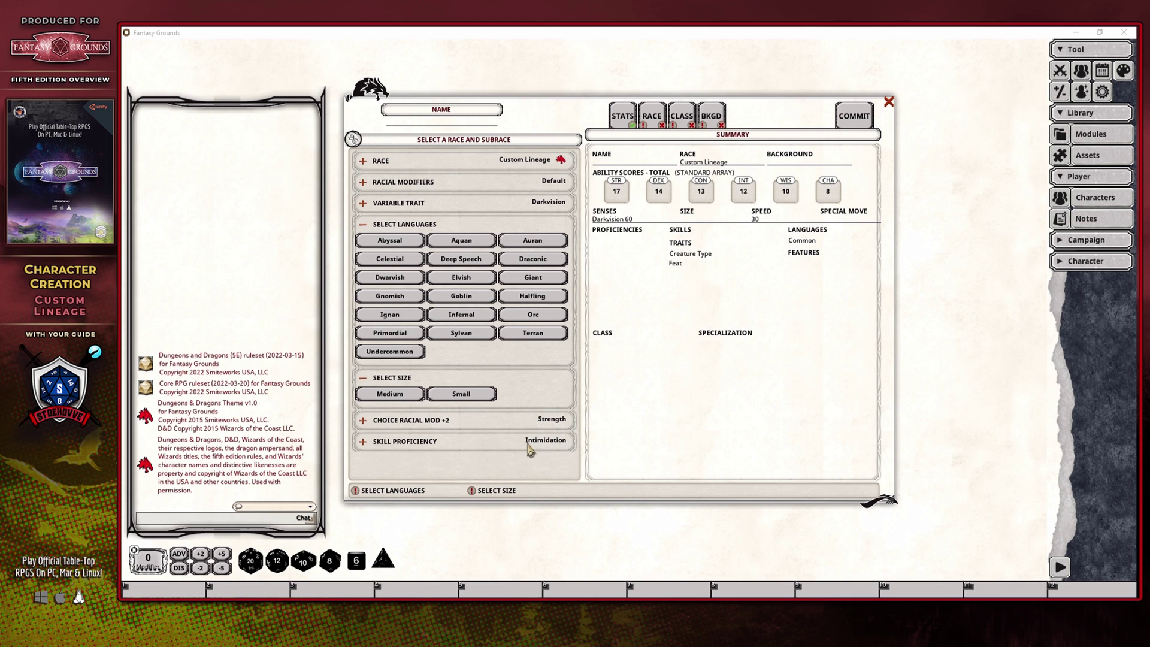
- Make the character Medium sized with Elvish as its extra language
{"action": "left_click", "coordinate": [392, 395]}
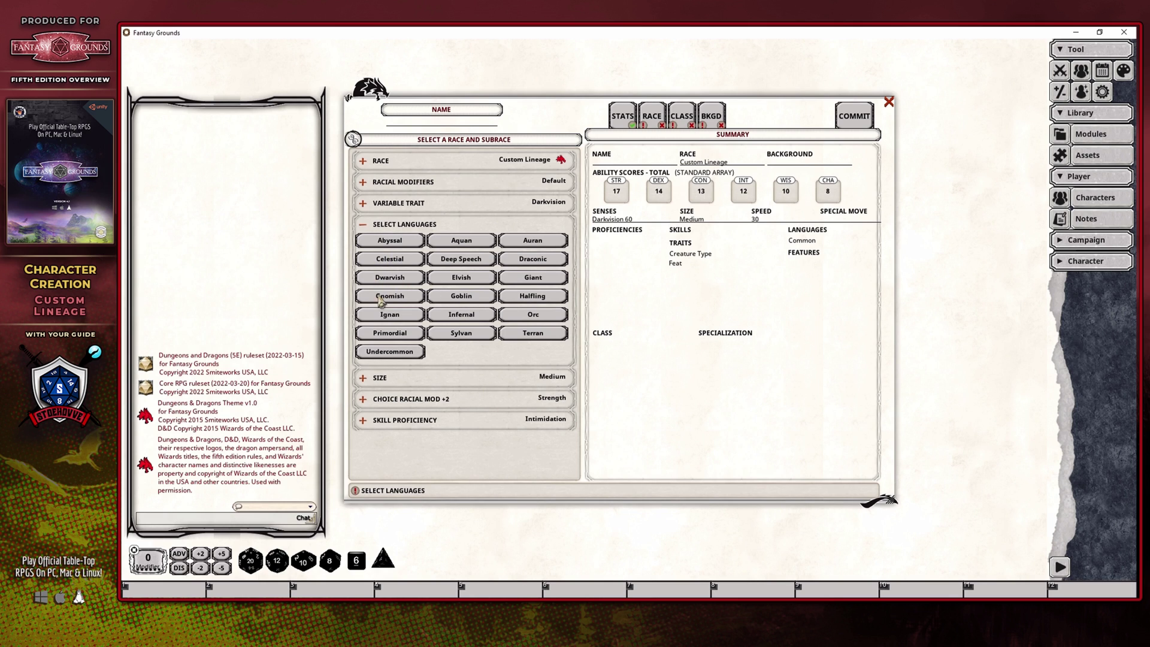
{"action": "left_click", "coordinate": [467, 280]}
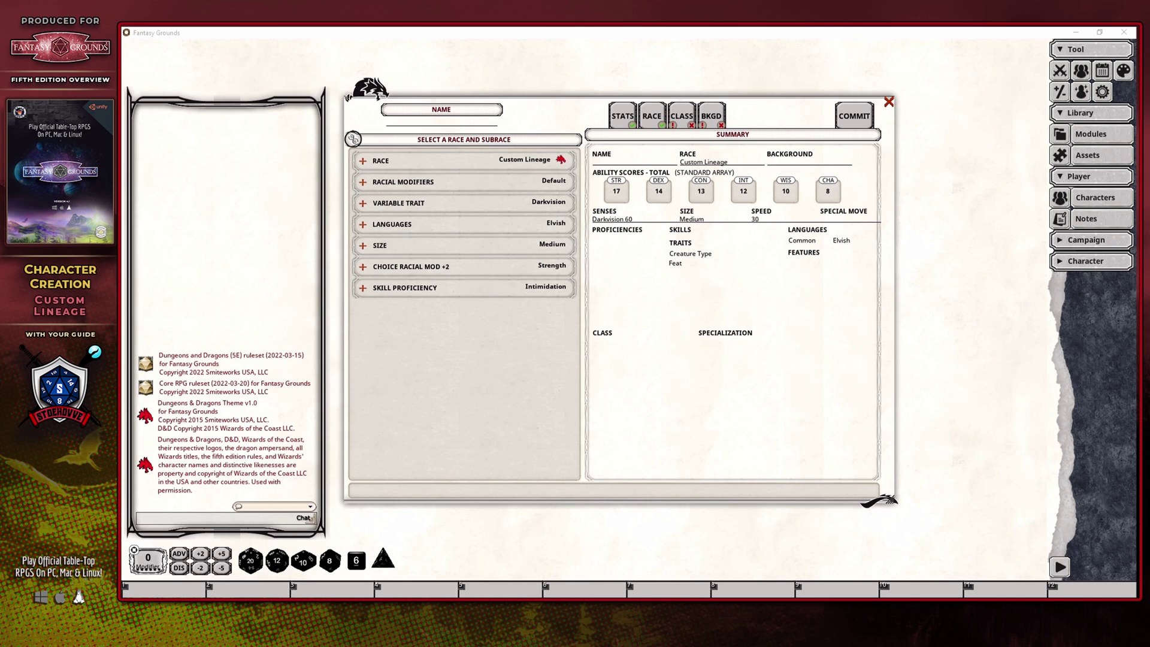
{"action": "left_click", "coordinate": [674, 180]}
- Choose Wizard as the character's class
{"action": "left_click", "coordinate": [645, 292]}
{"action": "left_click", "coordinate": [681, 114]}
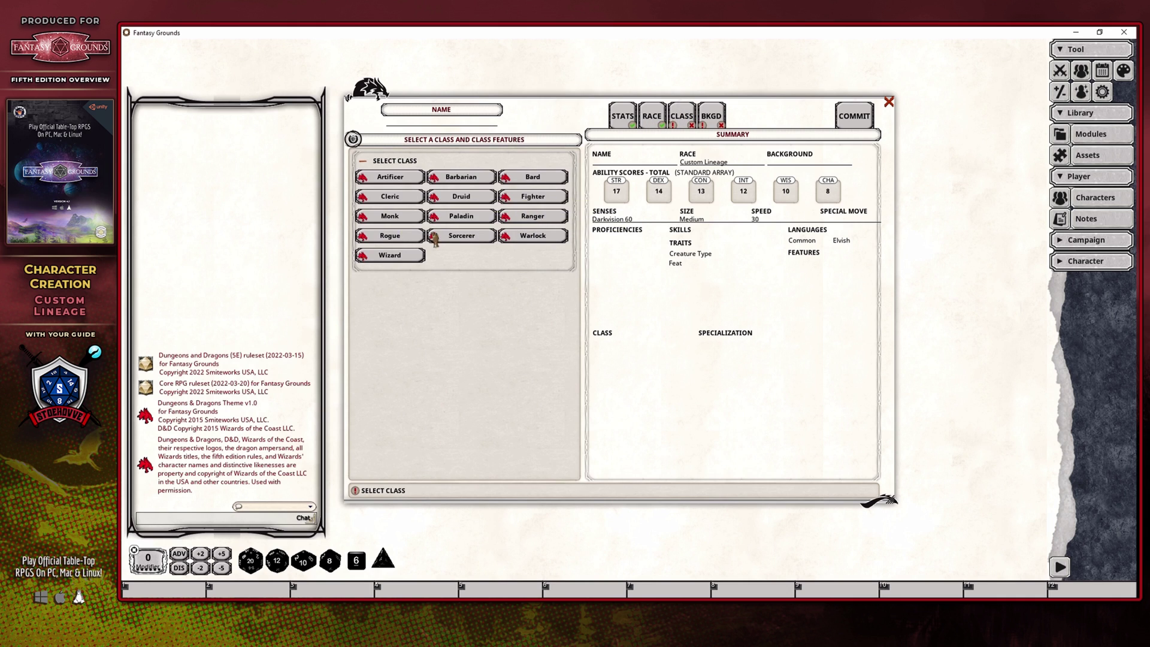
{"action": "left_click", "coordinate": [408, 255]}
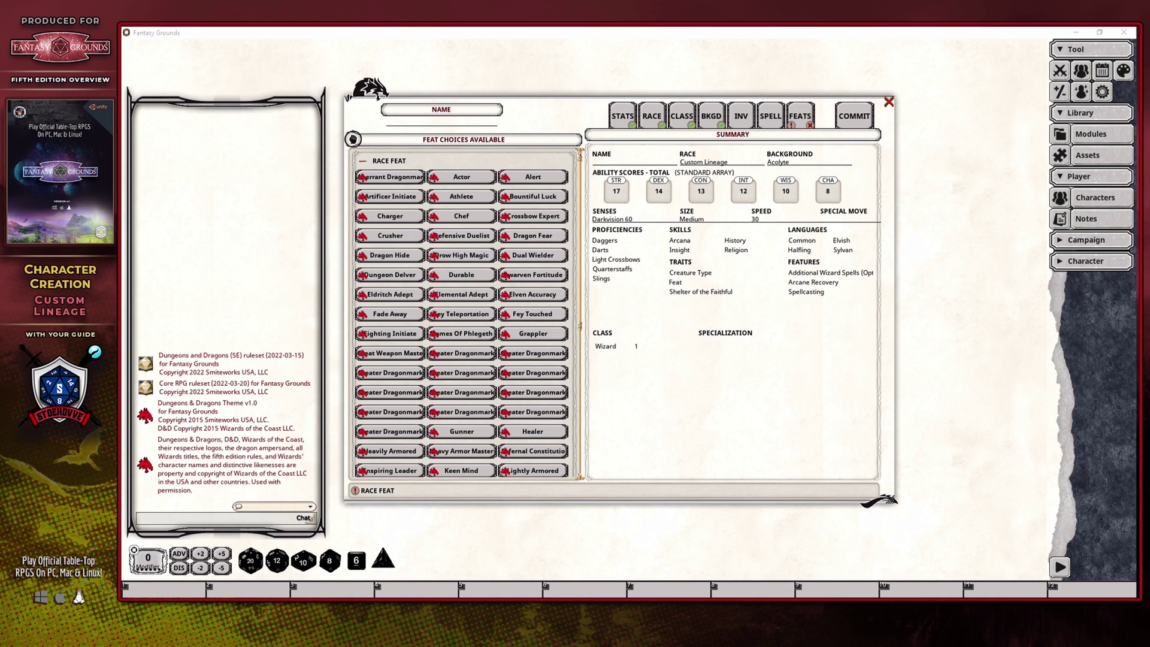
- Pick Bountiful Luck as the race feat after reading its description
{"action": "left_click", "coordinate": [532, 196]}
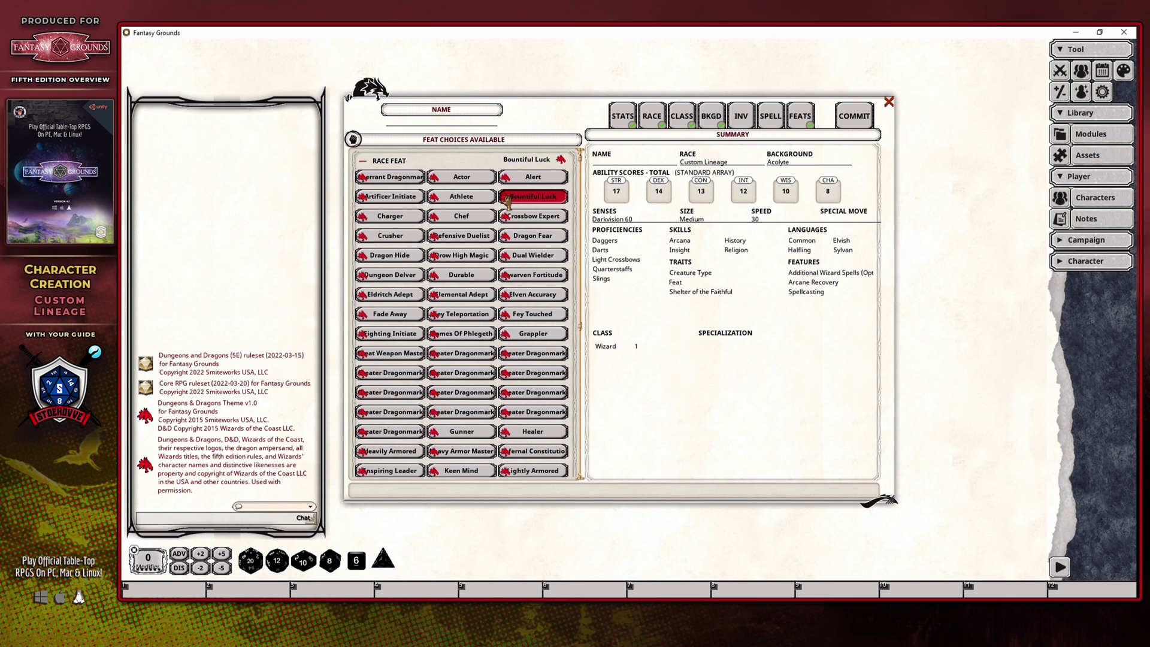
{"action": "left_click", "coordinate": [506, 199]}
{"action": "left_click_drag", "start_coordinate": [611, 241], "coordinate": [691, 243]}
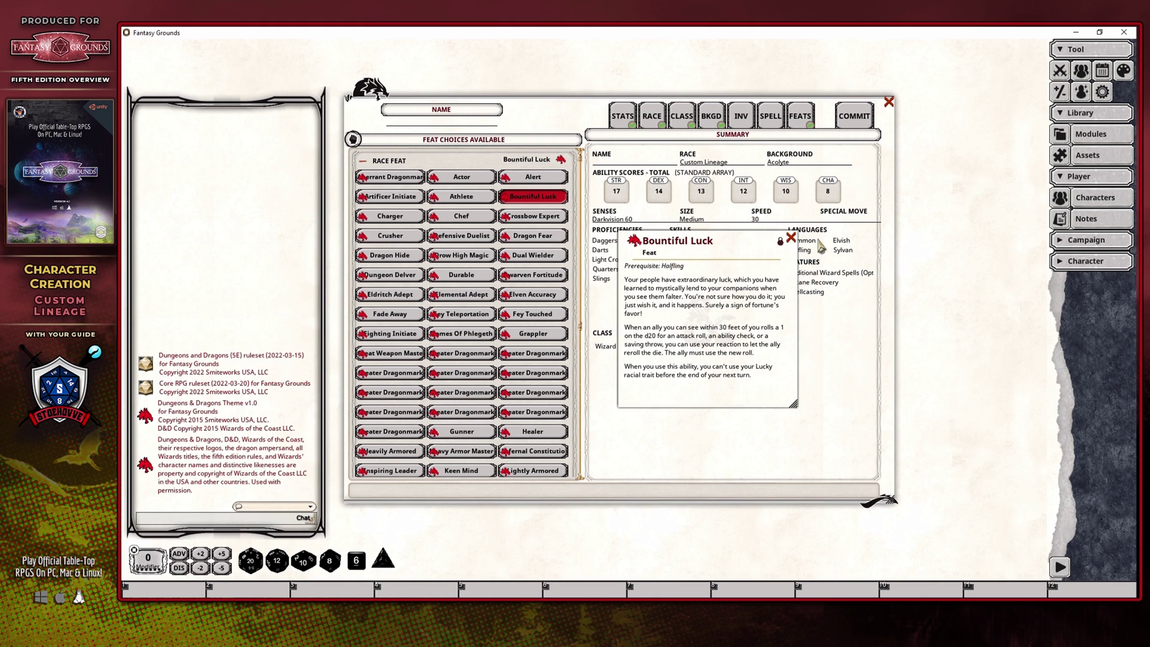
{"action": "left_click", "coordinate": [791, 238]}
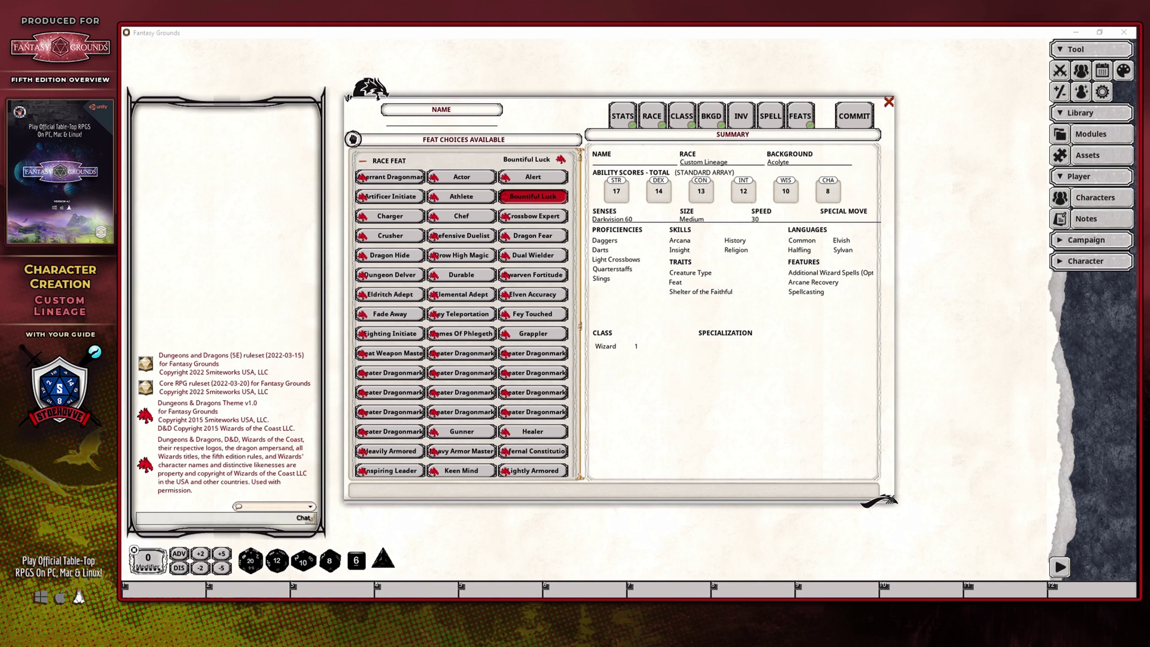
{"action": "left_click", "coordinate": [684, 370]}
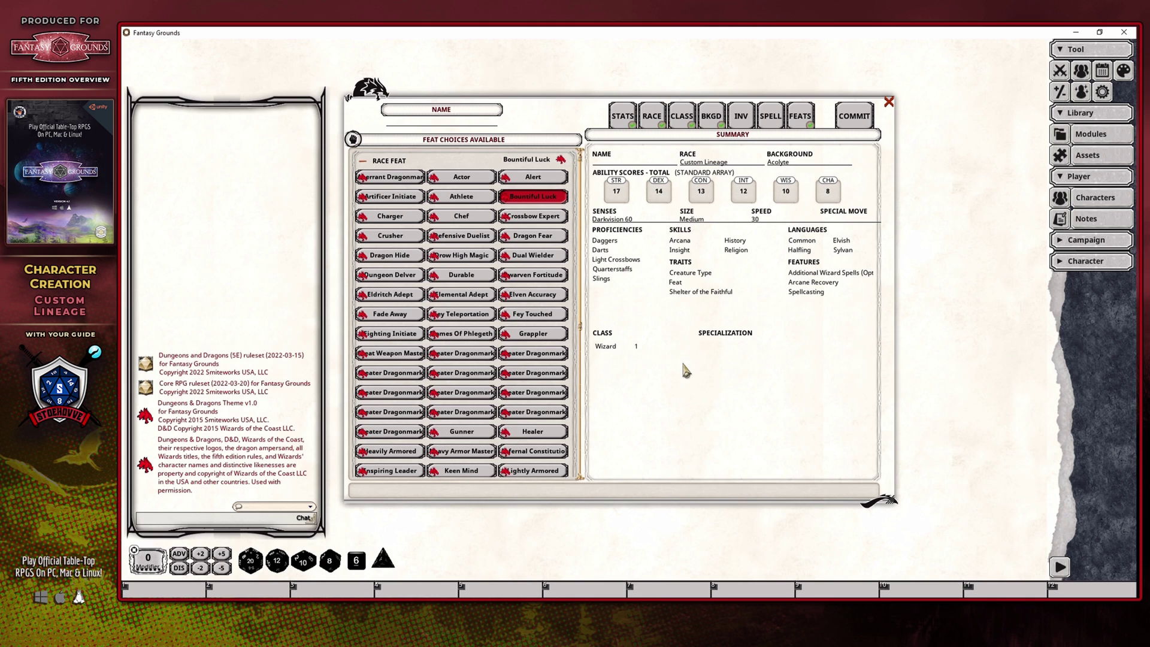